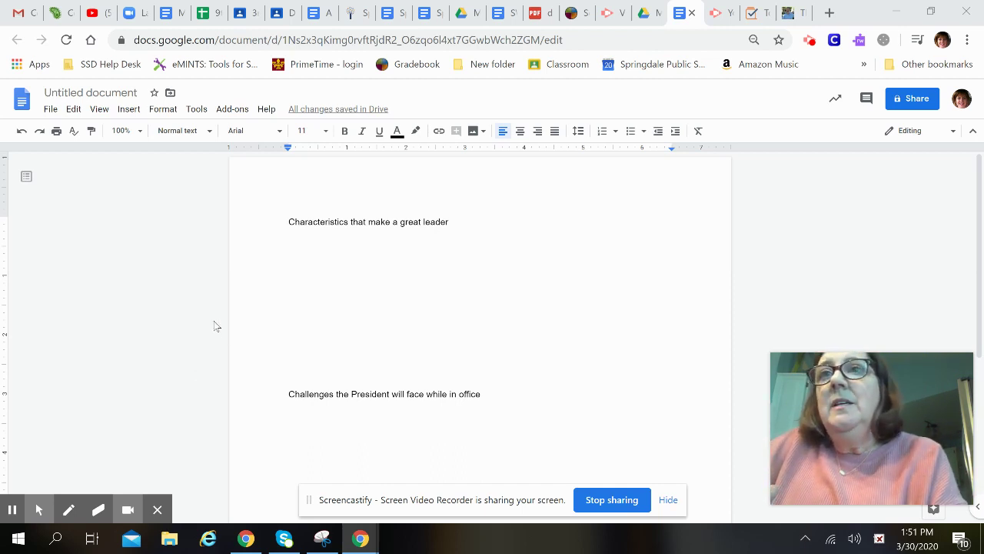
# Step: Remove the blank lines under the great-leader heading and enter Integrity, Teamwork, Inspiring others on separate lines
pyautogui.click(489, 231)
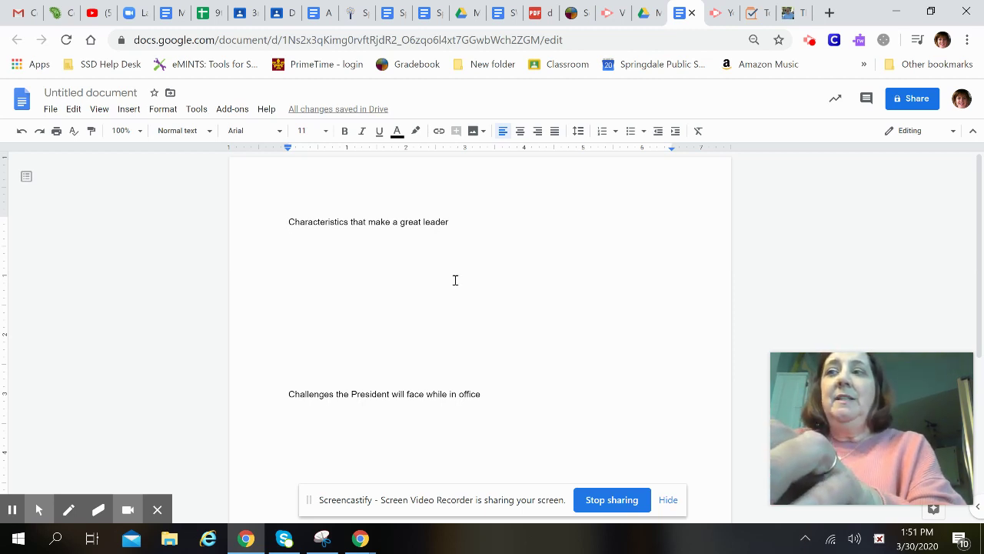
pyautogui.click(455, 280)
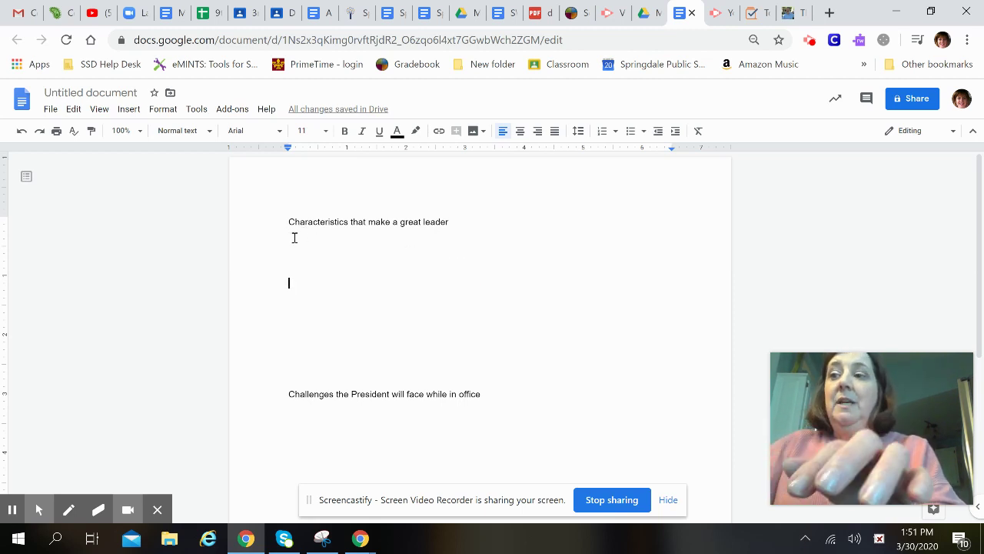
pyautogui.press('BackSpace')
pyautogui.press('BackSpace')
pyautogui.press('BackSpace')
pyautogui.press('BackSpace')
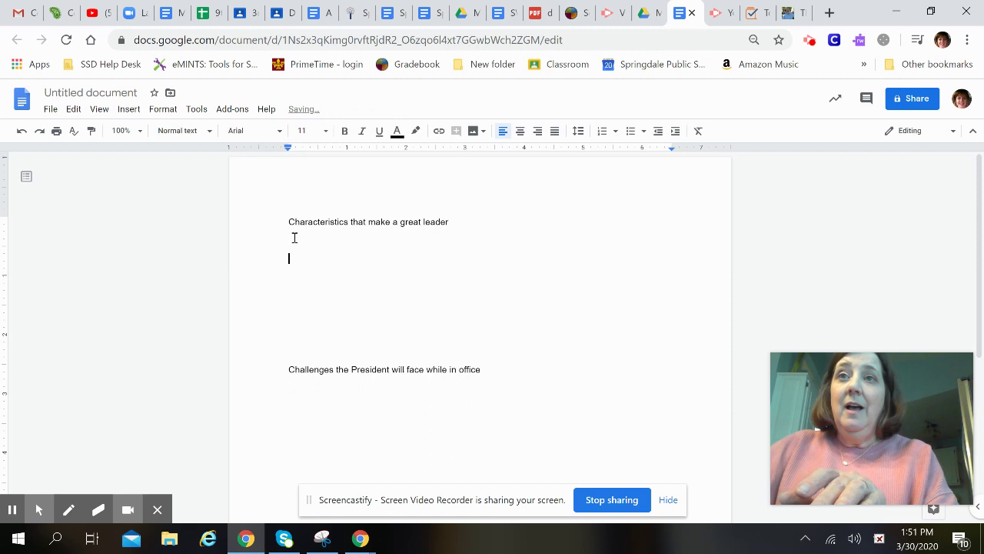
pyautogui.write('In')
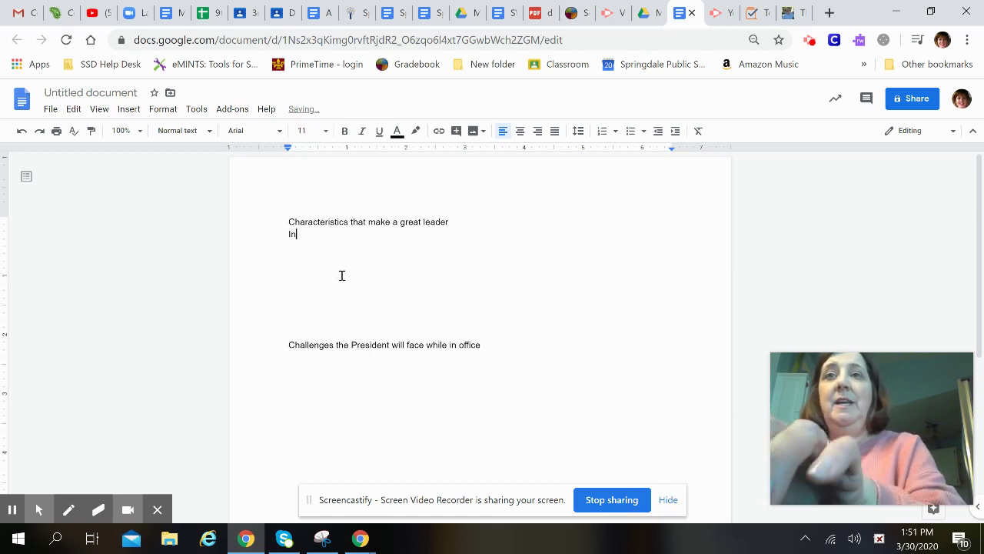
pyautogui.write('te')
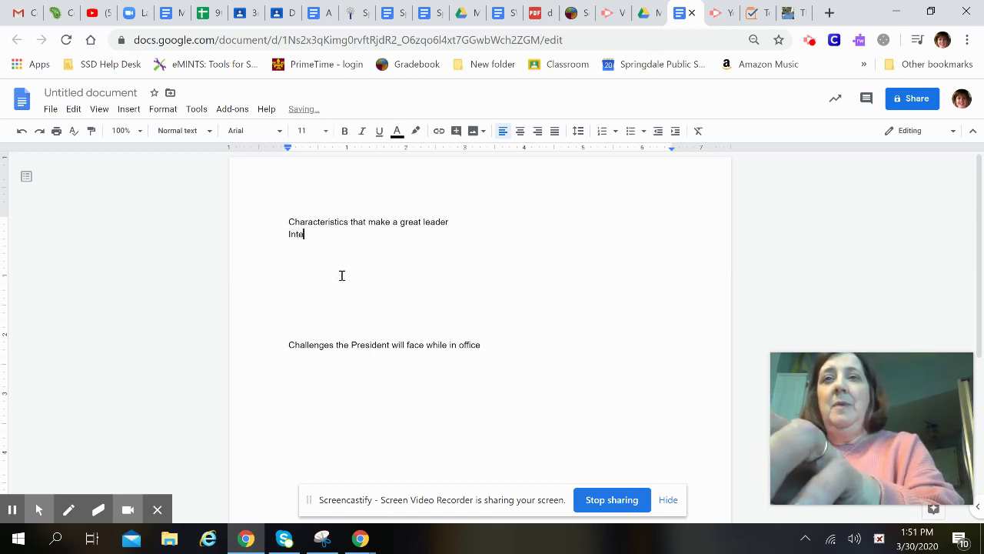
pyautogui.write('grity')
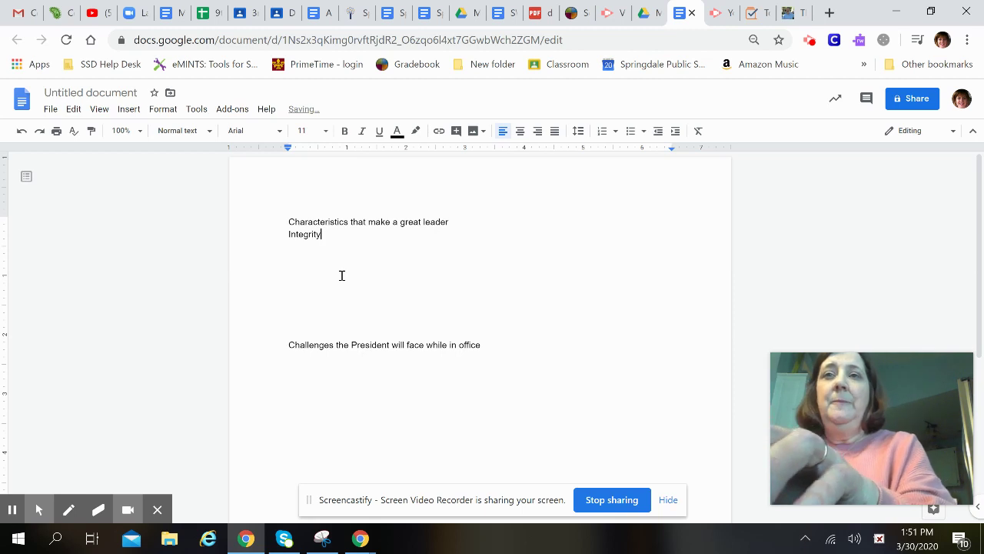
pyautogui.press('Return')
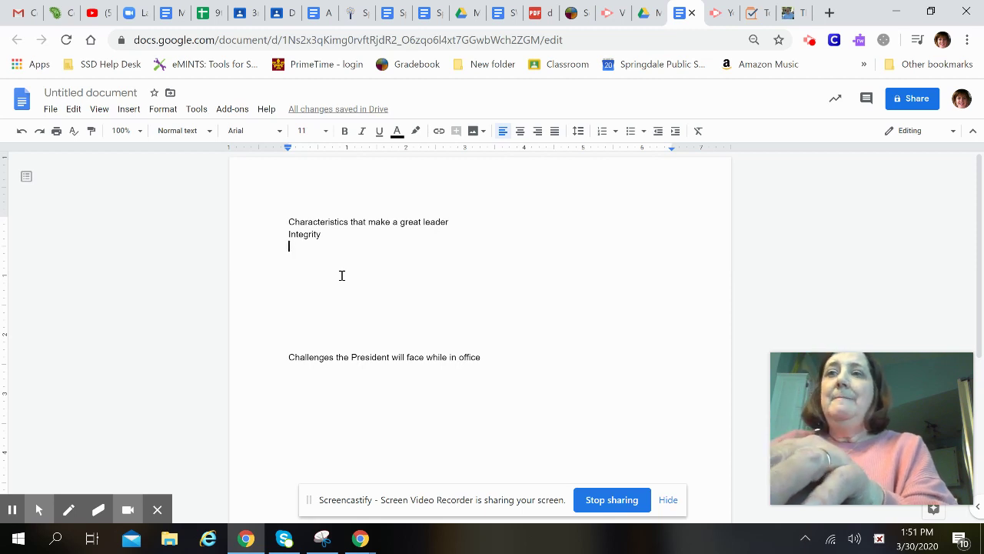
pyautogui.write('Te')
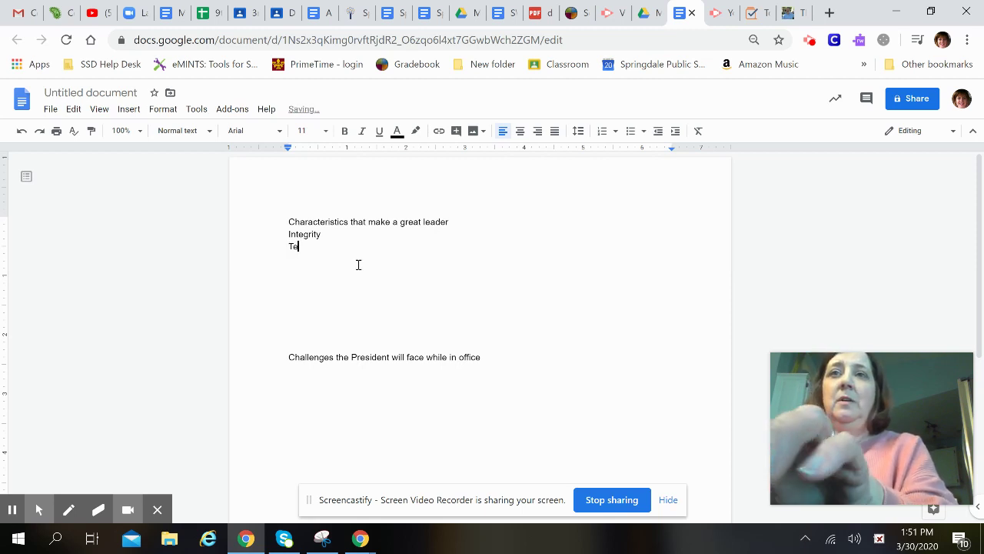
pyautogui.write('amwork')
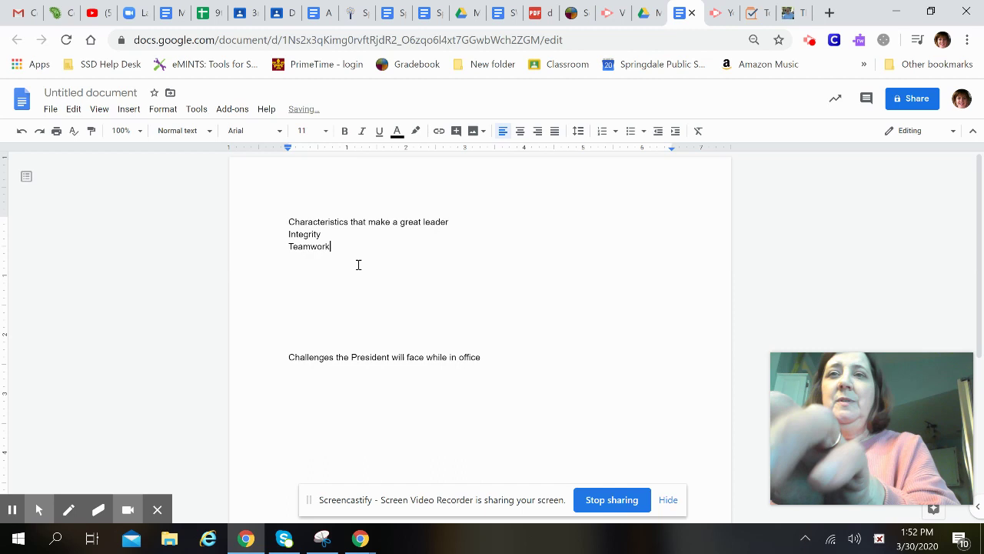
pyautogui.press('Return')
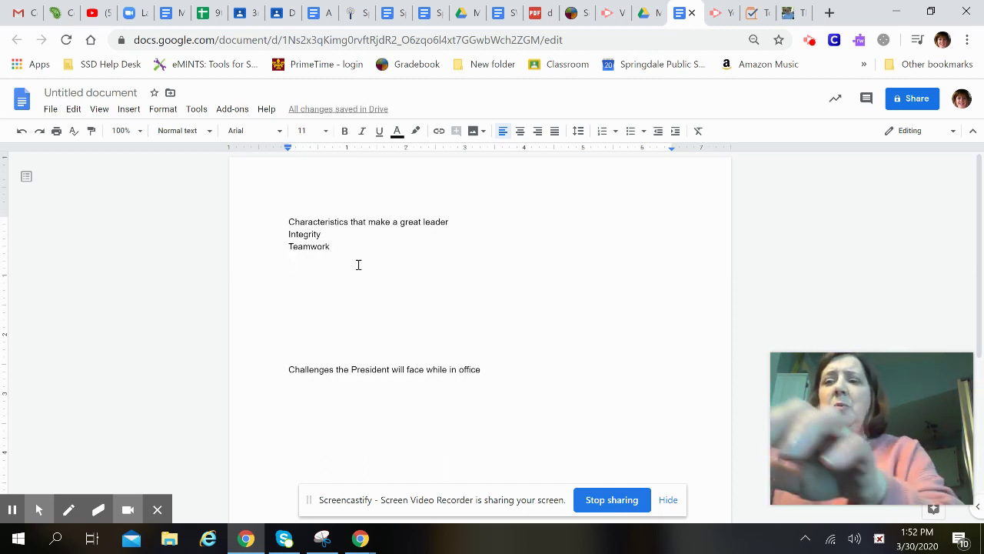
pyautogui.write('Insp')
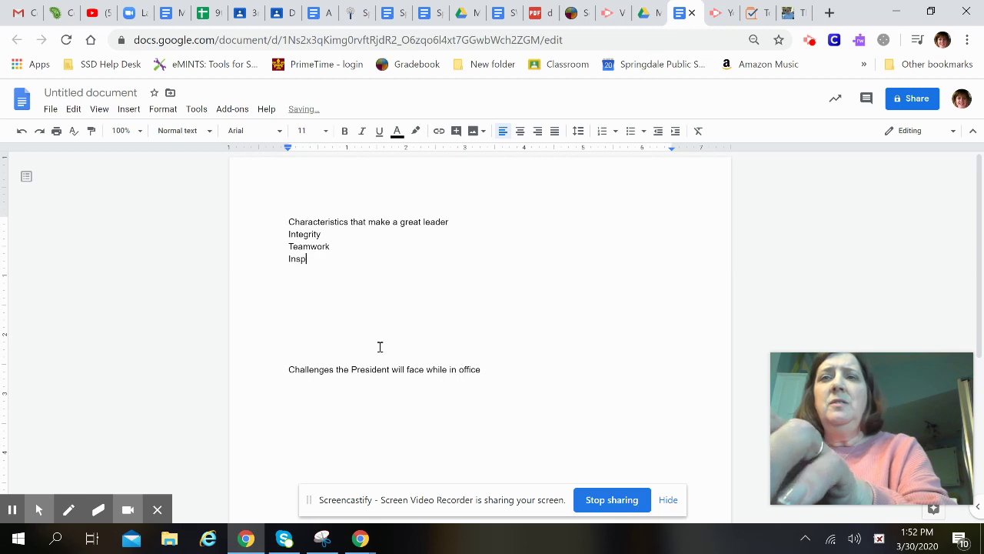
pyautogui.write('iring ')
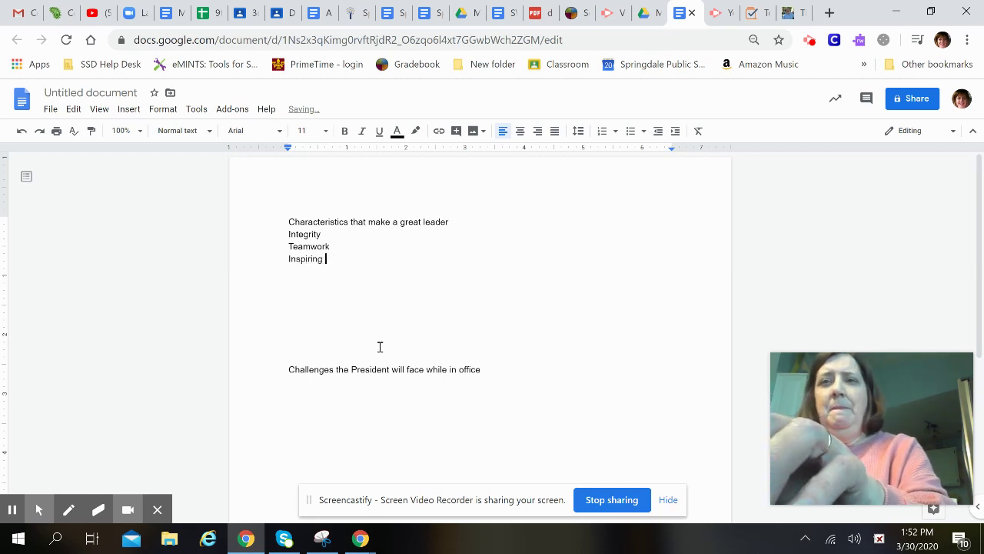
pyautogui.write('others')
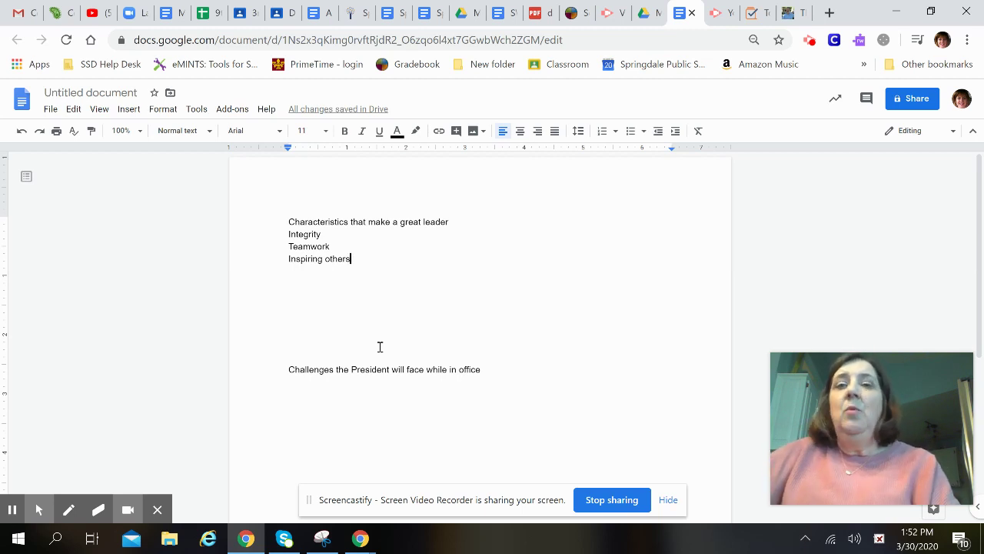
# Step: Add a new line after 'Challenges the President will face while in office'
pyautogui.click(492, 372)
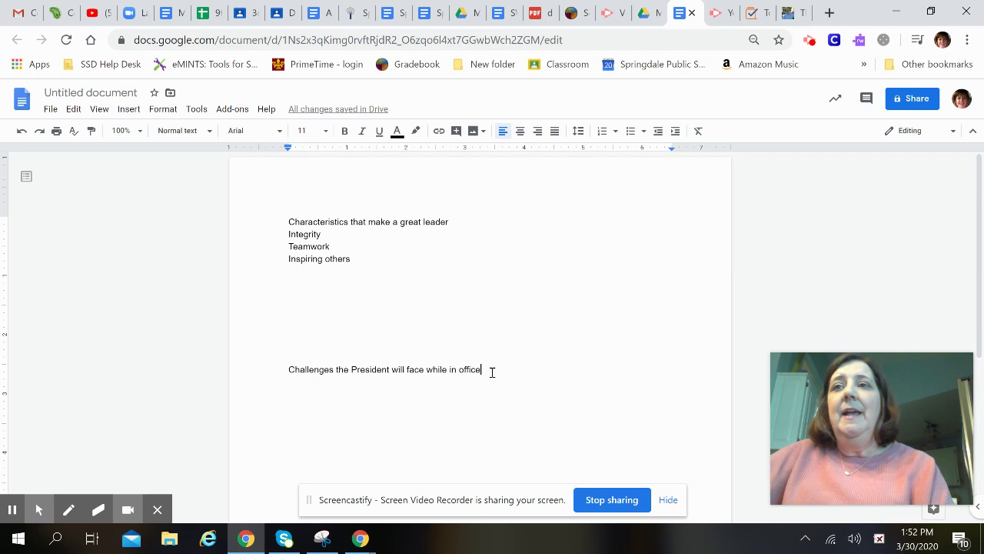
pyautogui.press('Return')
pyautogui.press('Return')
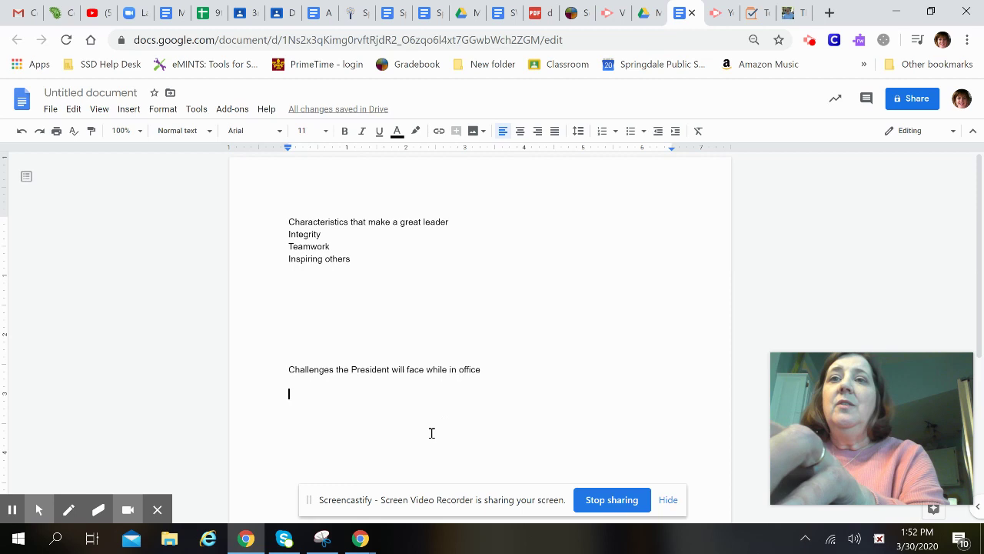
# Step: Delete the extra blank line, then enter Pandemic, War and Natural disaster on separate lines
pyautogui.click(433, 432)
pyautogui.press('BackSpace')
pyautogui.click(434, 432)
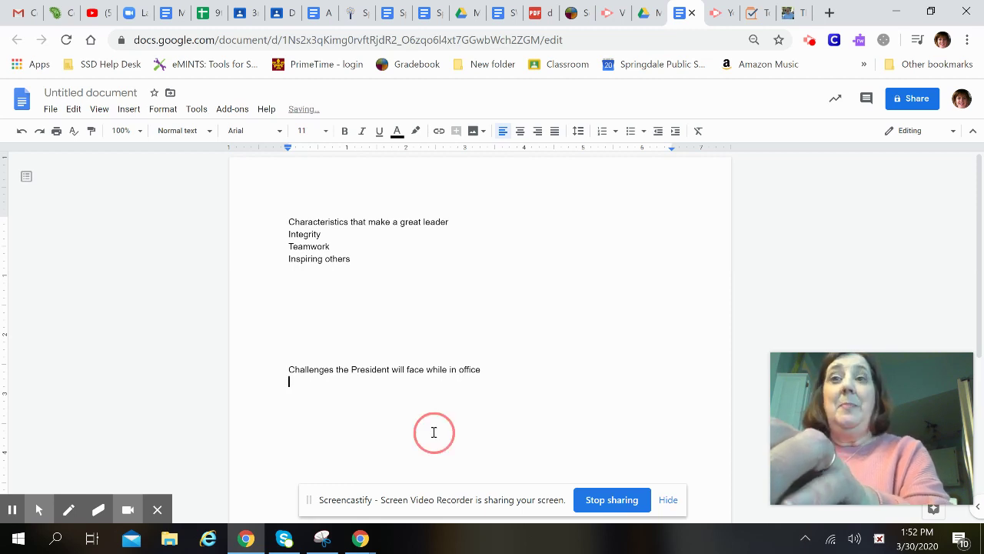
pyautogui.write('pand')
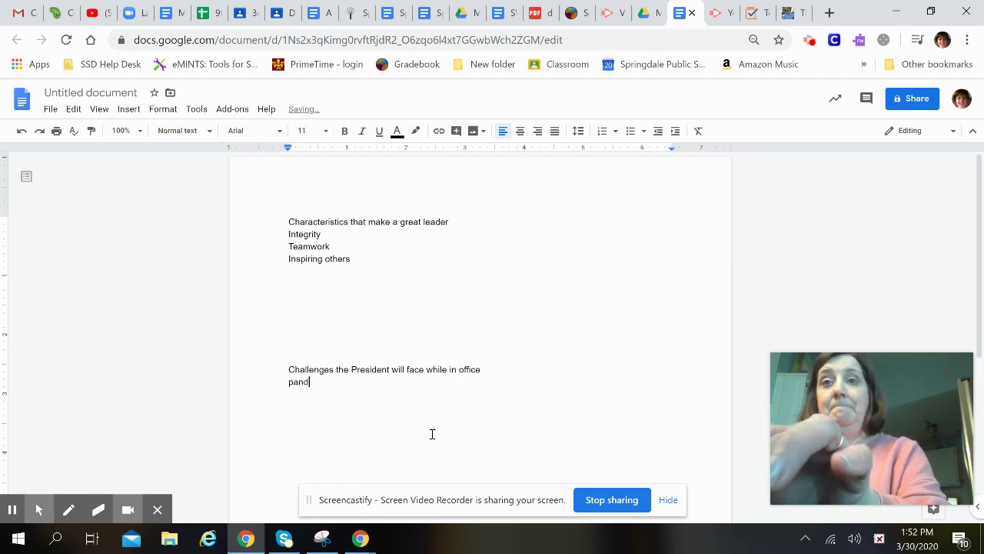
pyautogui.write('emic')
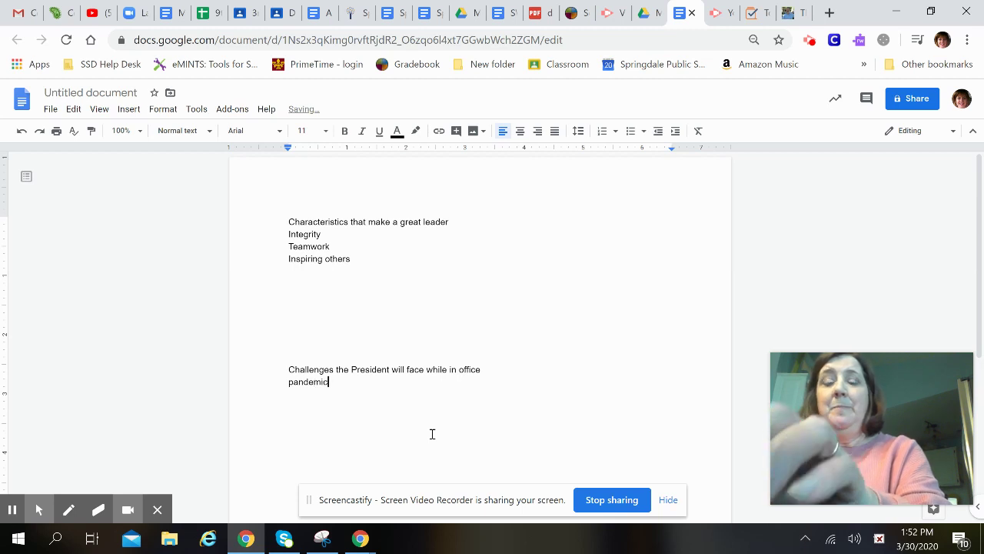
pyautogui.press('Return')
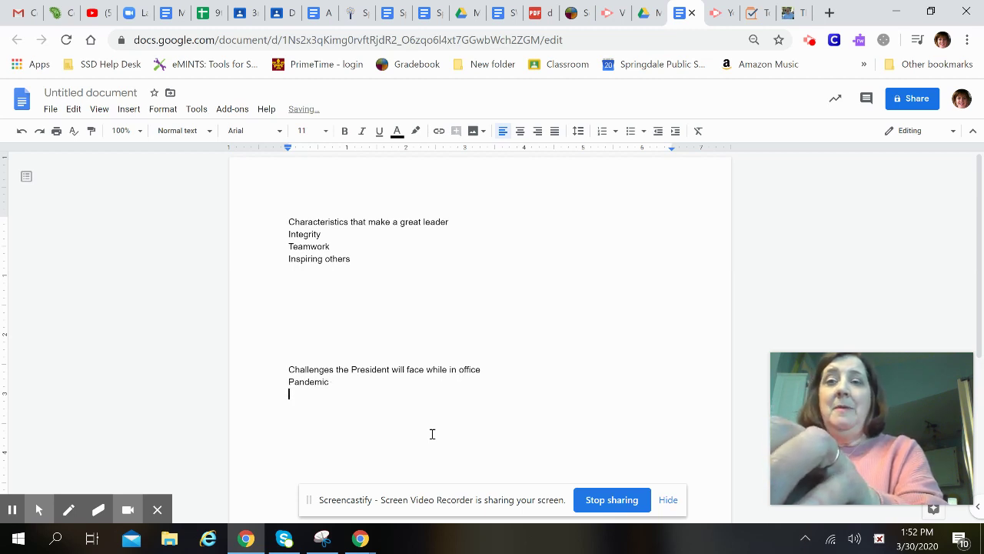
pyautogui.write('War')
pyautogui.press('Return')
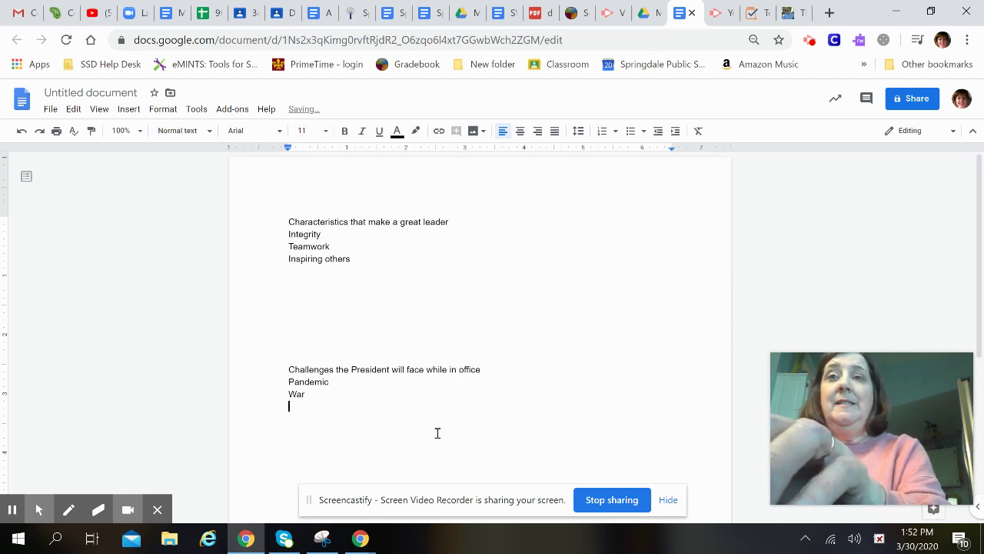
pyautogui.write('Natural')
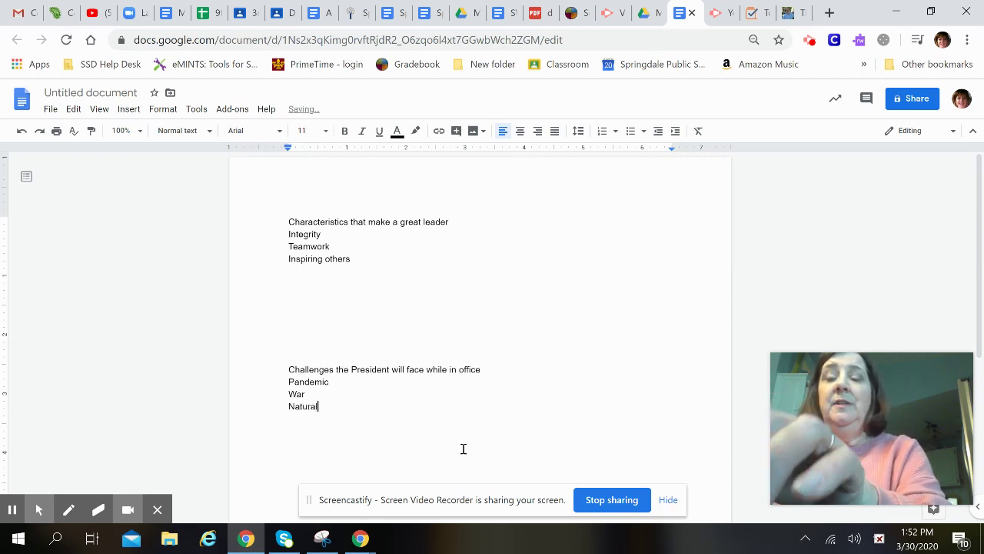
pyautogui.write(' disa')
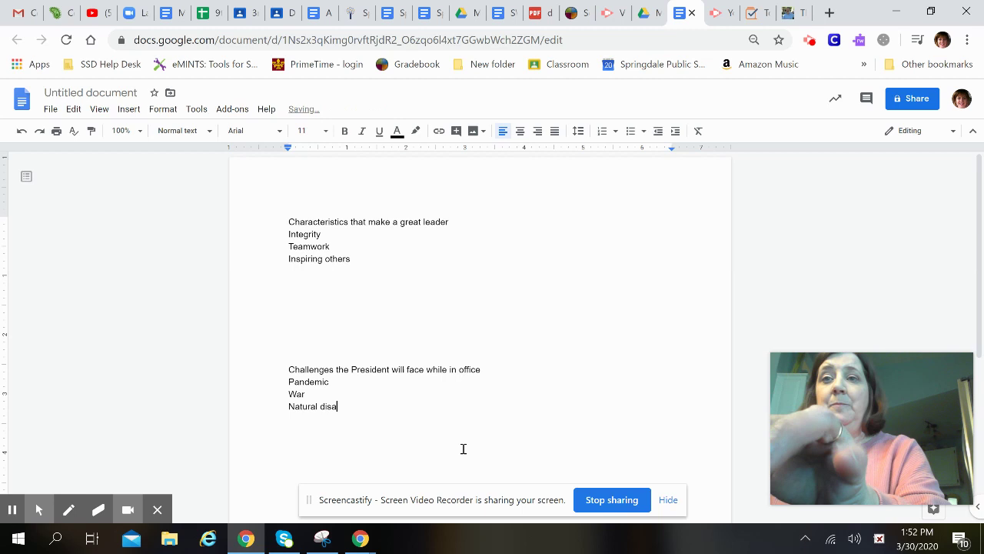
pyautogui.write('ster')
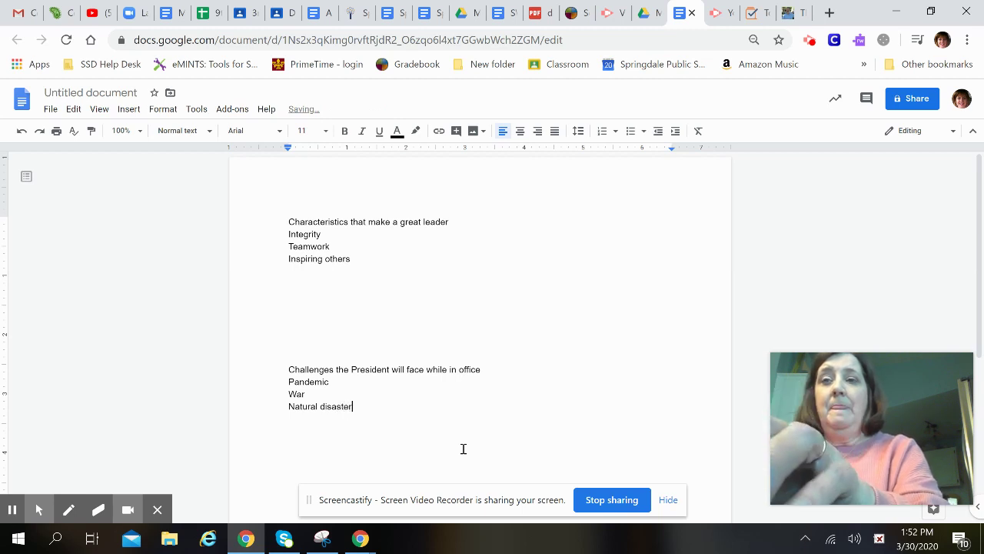
pyautogui.press('Return')
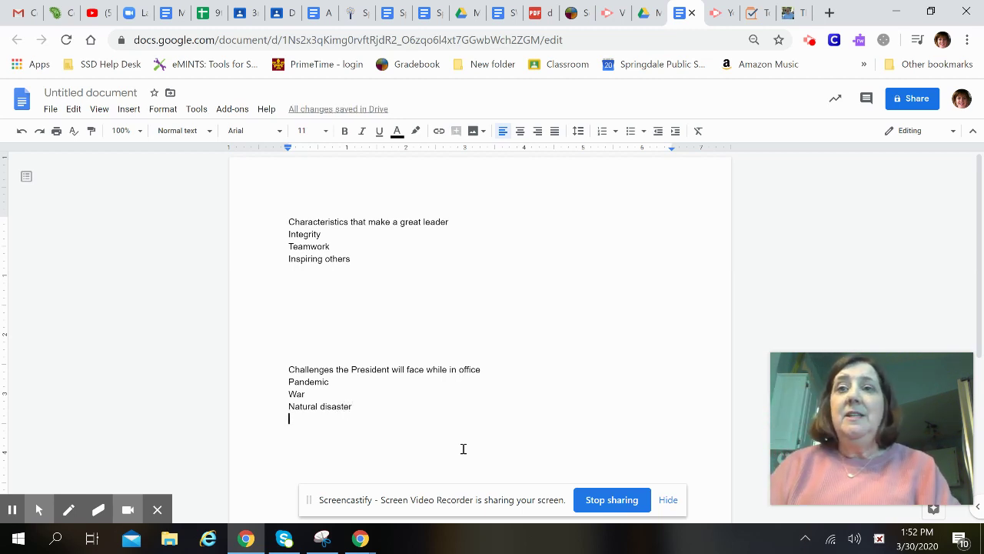